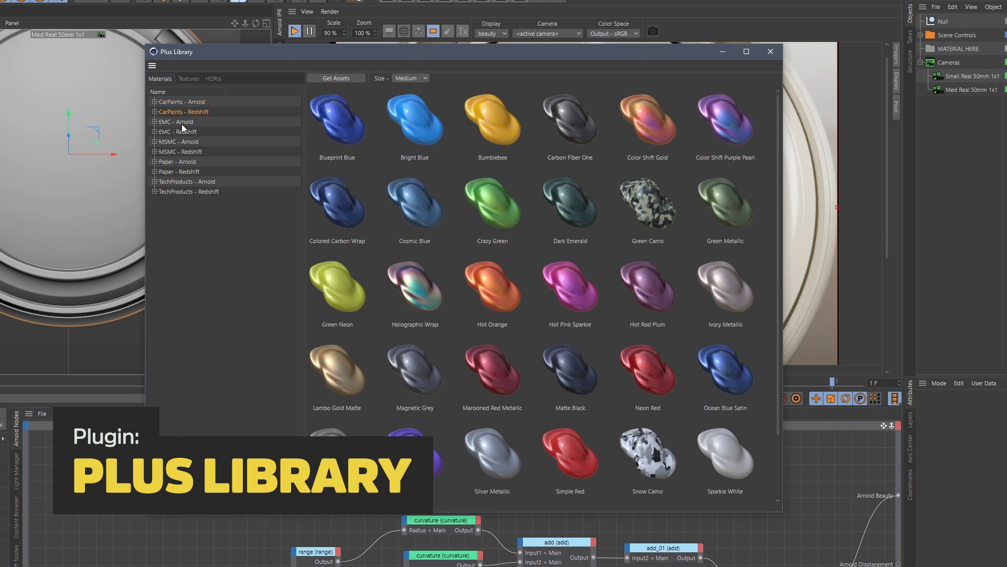
Step: Switch the Plus Library to show materials from a different collection
{"action": "left_click", "coordinate": [182, 132]}
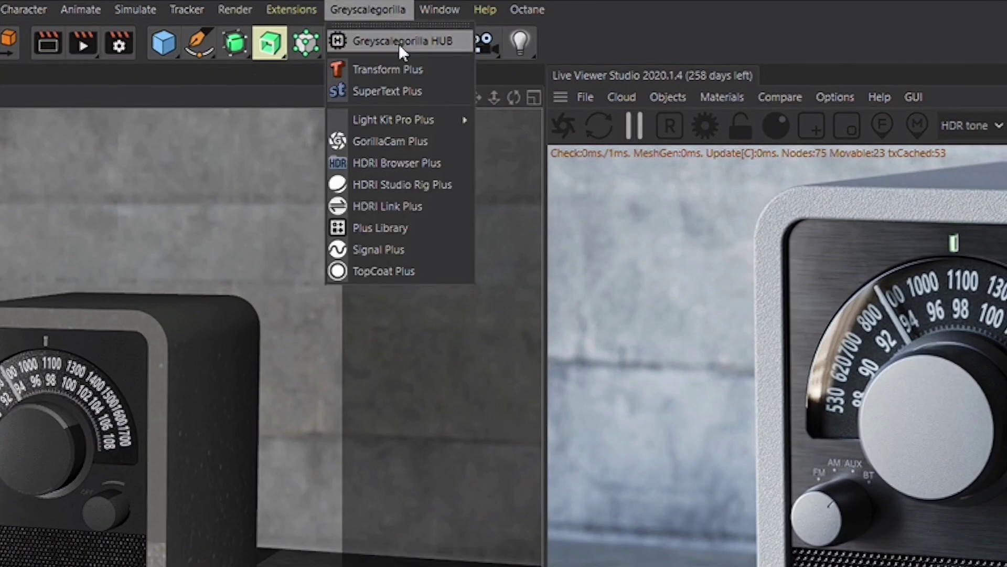
Step: Open the Greyscalegorilla HUB and fetch the asset collections from its Assets tab
{"action": "left_click", "coordinate": [398, 40]}
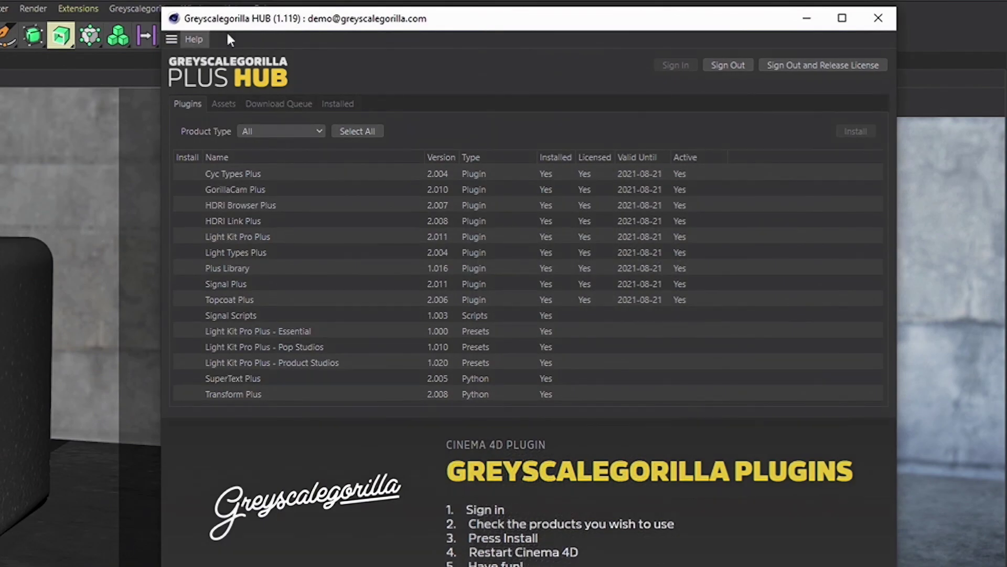
{"action": "left_click", "coordinate": [223, 104]}
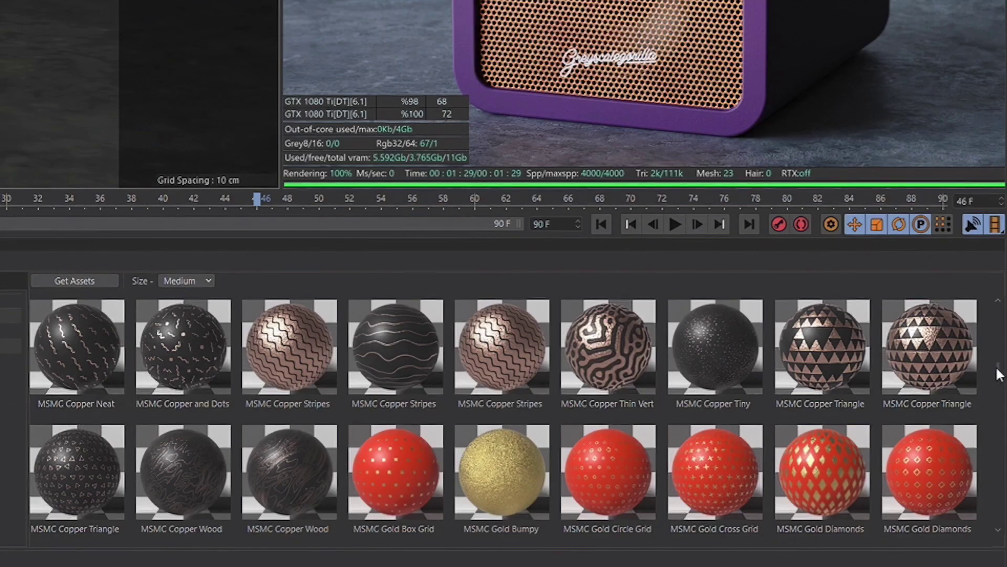
{"action": "scroll", "coordinate": [504, 415], "scroll_direction": "down", "scroll_amount": 20}
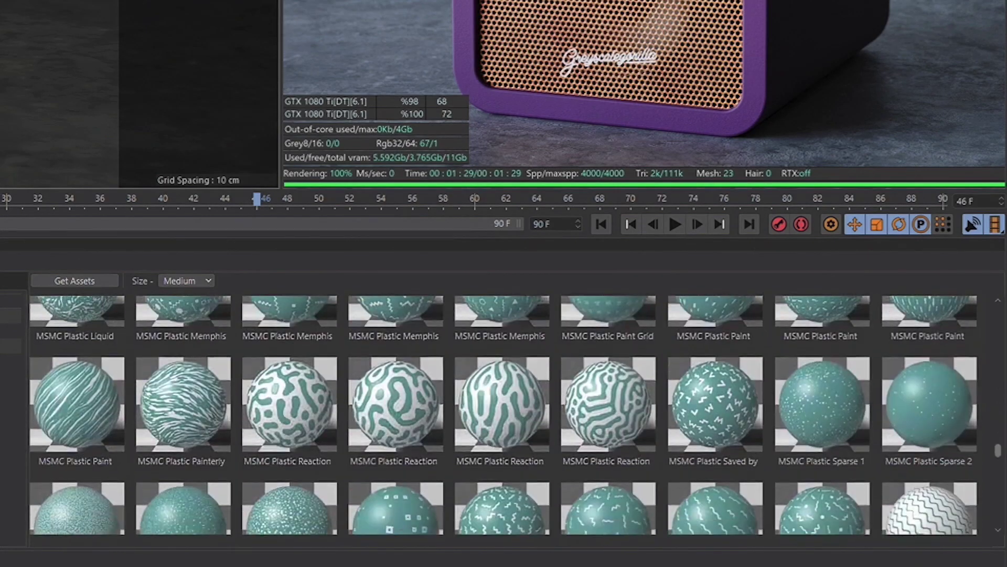
{"action": "scroll", "coordinate": [504, 414], "scroll_direction": "up", "scroll_amount": 20}
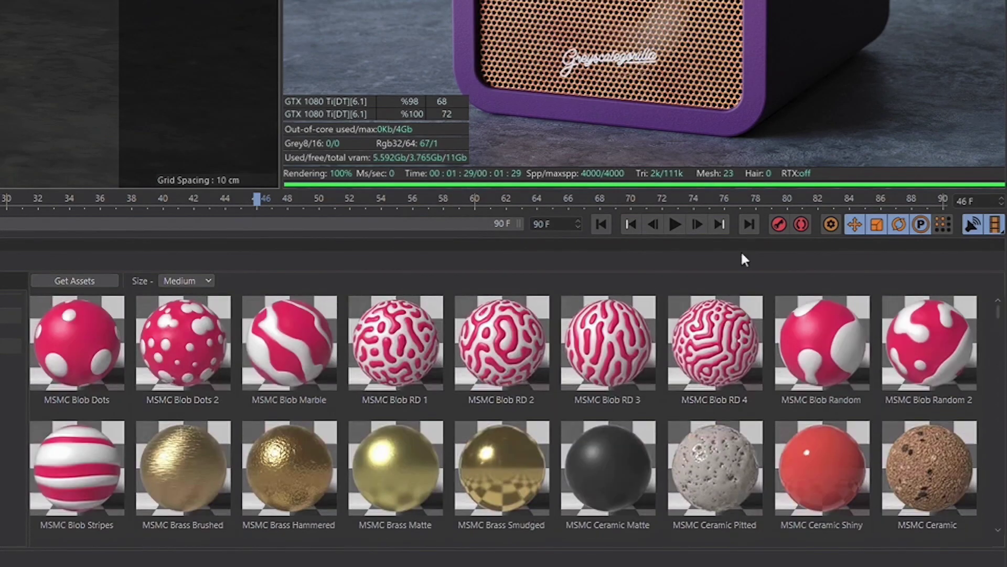
{"action": "scroll", "coordinate": [504, 414], "scroll_direction": "up", "scroll_amount": 5}
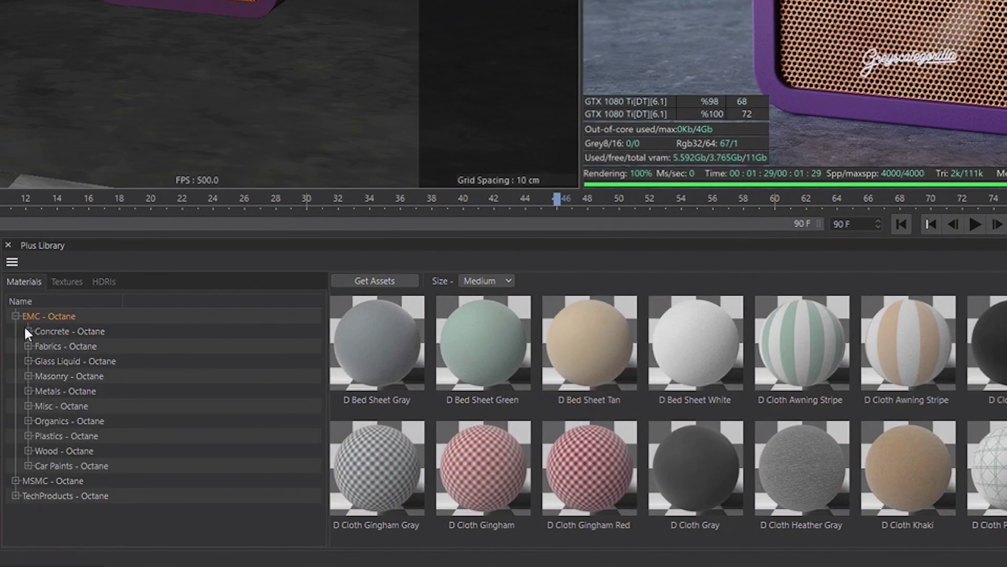
{"action": "left_click", "coordinate": [66, 391]}
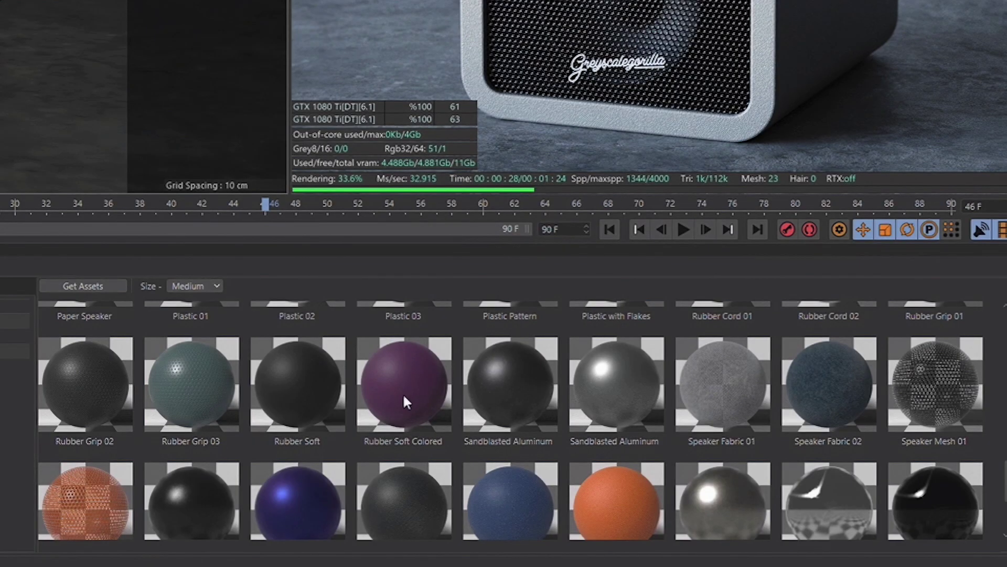
Step: Apply Rubber Soft Colored to the radio body and Sandblasted Aluminum to the speaker grille
{"action": "left_click", "coordinate": [403, 392]}
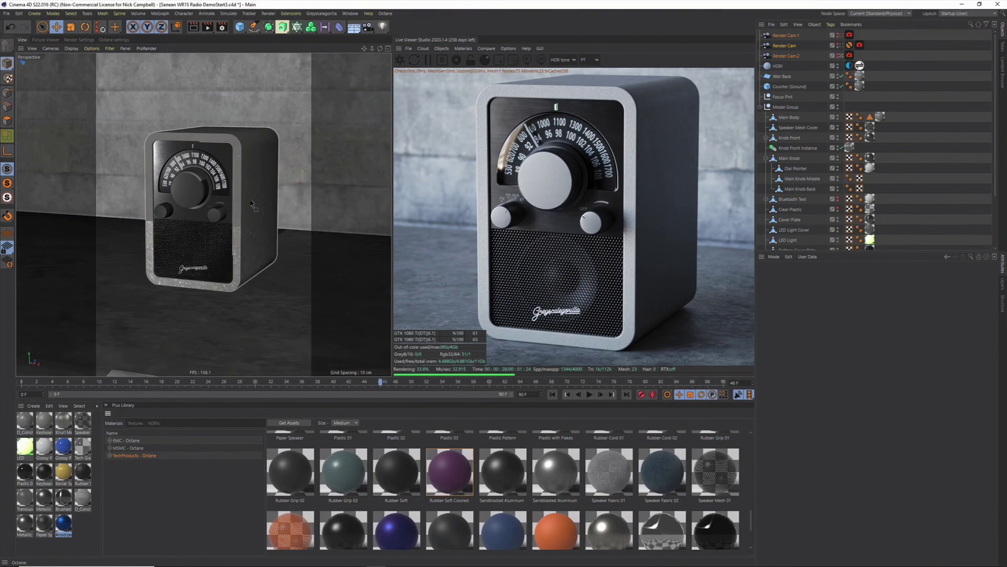
{"action": "left_click_drag", "start_coordinate": [253, 206], "coordinate": [254, 207]}
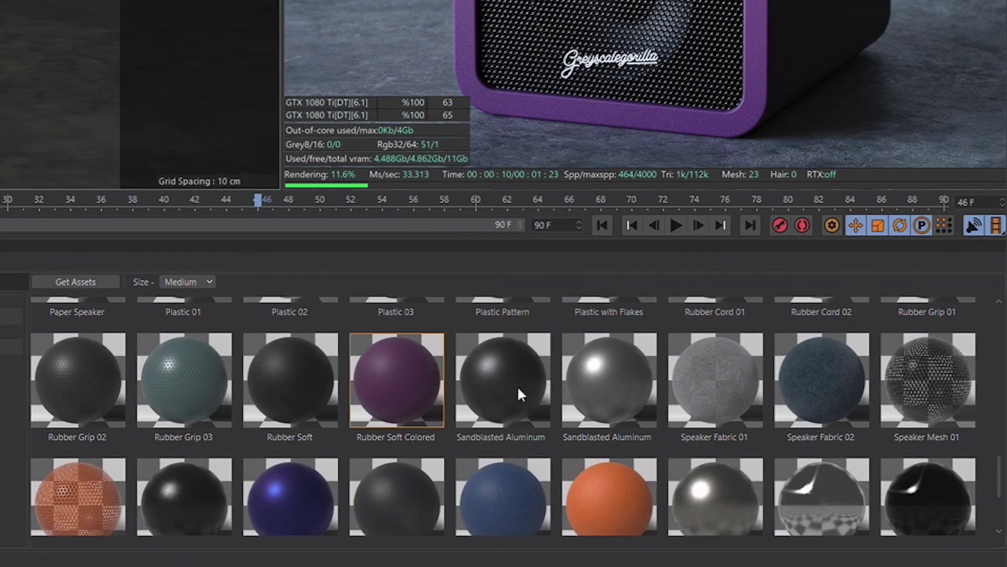
{"action": "left_click_drag", "start_coordinate": [510, 391], "coordinate": [199, 247]}
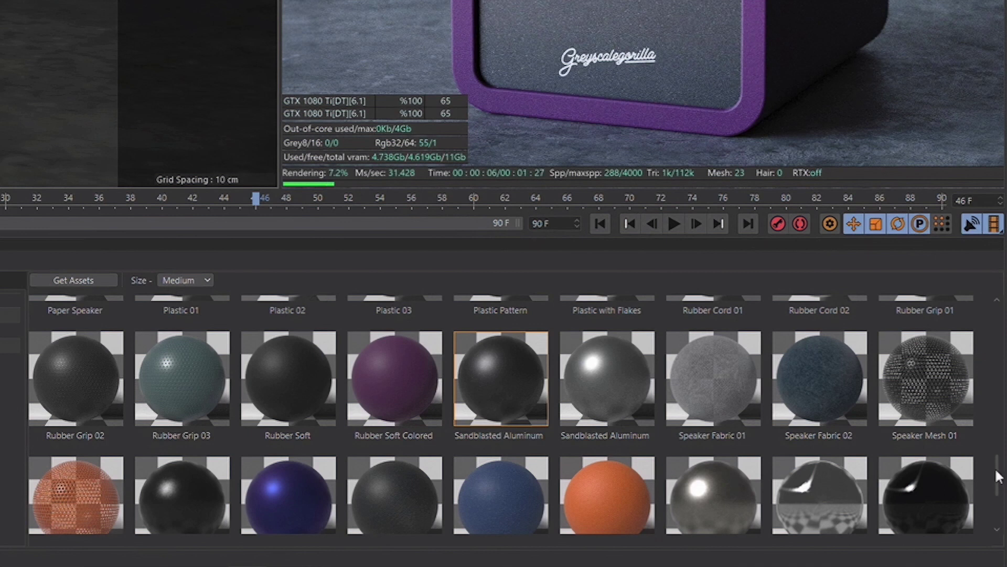
{"action": "scroll", "coordinate": [751, 524], "scroll_direction": "down", "scroll_amount": 3}
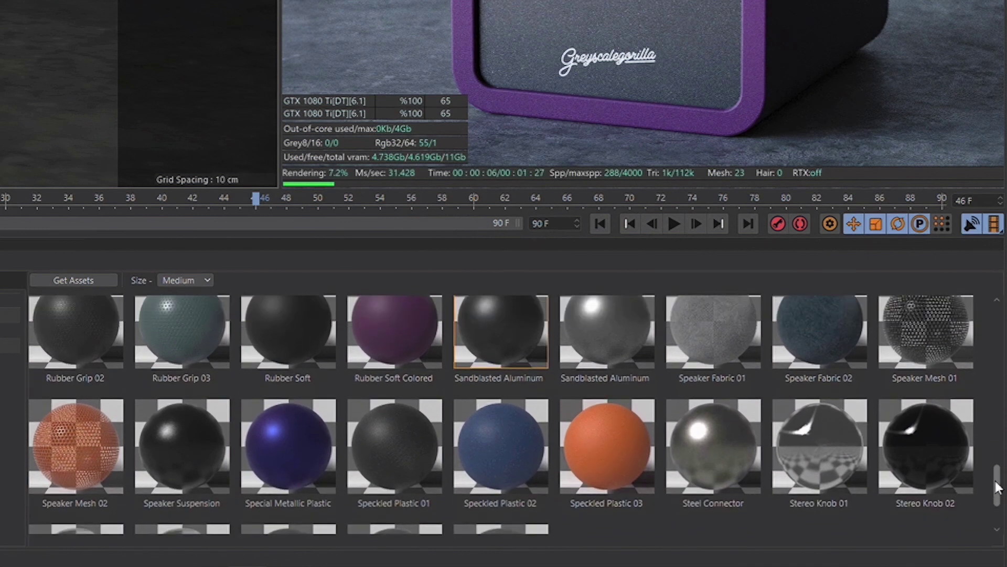
Step: Swap the grille's Sandblasted Aluminum for Speaker Mesh 02, and put Stereo Knob 01 on the main knob
{"action": "scroll", "coordinate": [999, 487], "scroll_direction": "down", "scroll_amount": 1}
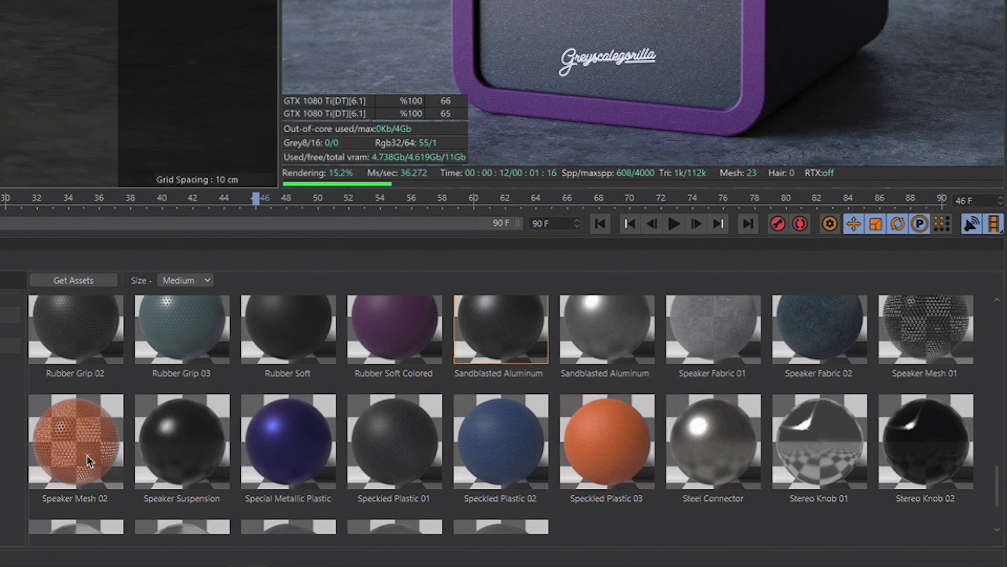
{"action": "left_click_drag", "start_coordinate": [87, 462], "coordinate": [205, 248]}
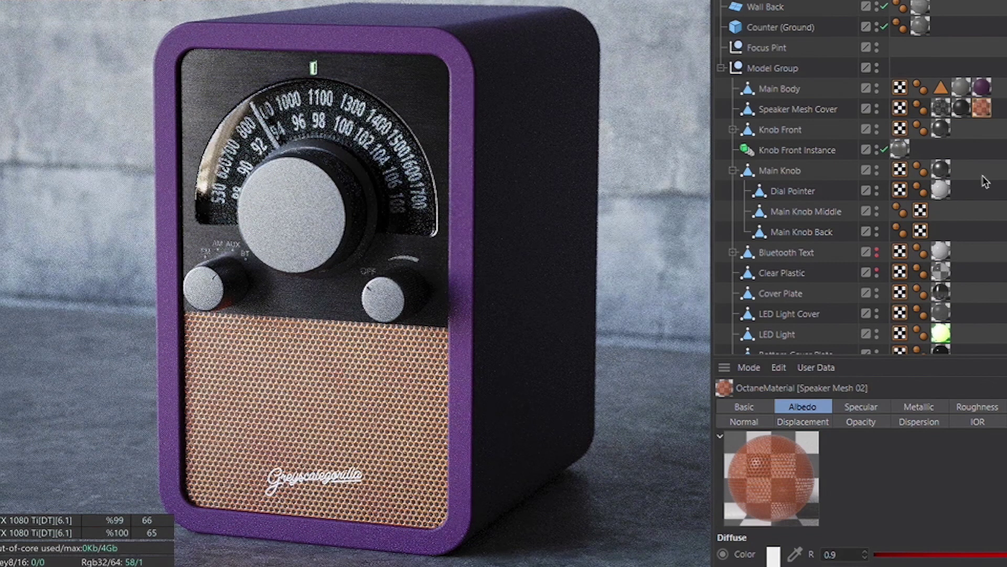
{"action": "left_click", "coordinate": [961, 110]}
{"action": "key", "text": "Delete"}
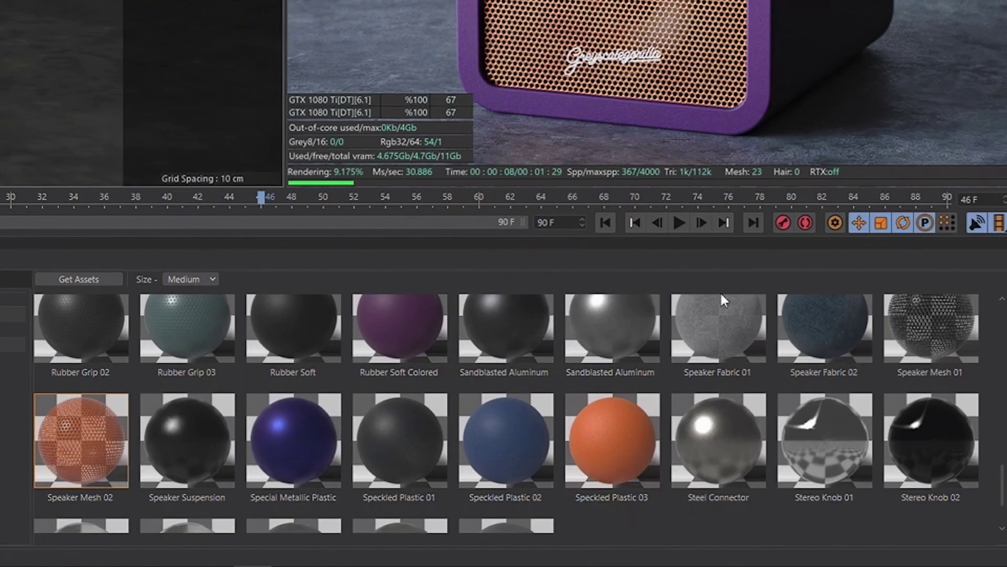
{"action": "left_click", "coordinate": [826, 457]}
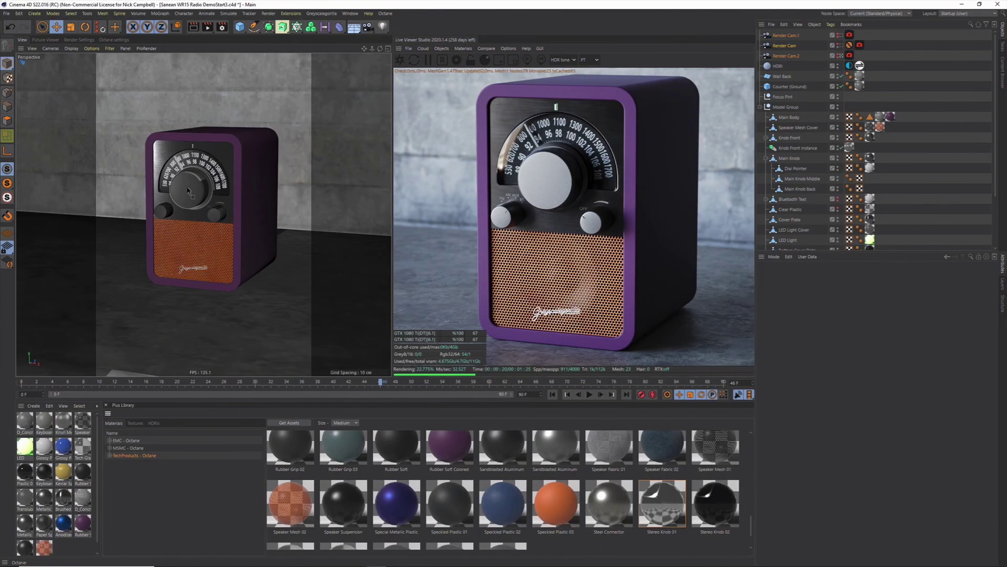
{"action": "left_click_drag", "start_coordinate": [188, 190], "coordinate": [189, 191]}
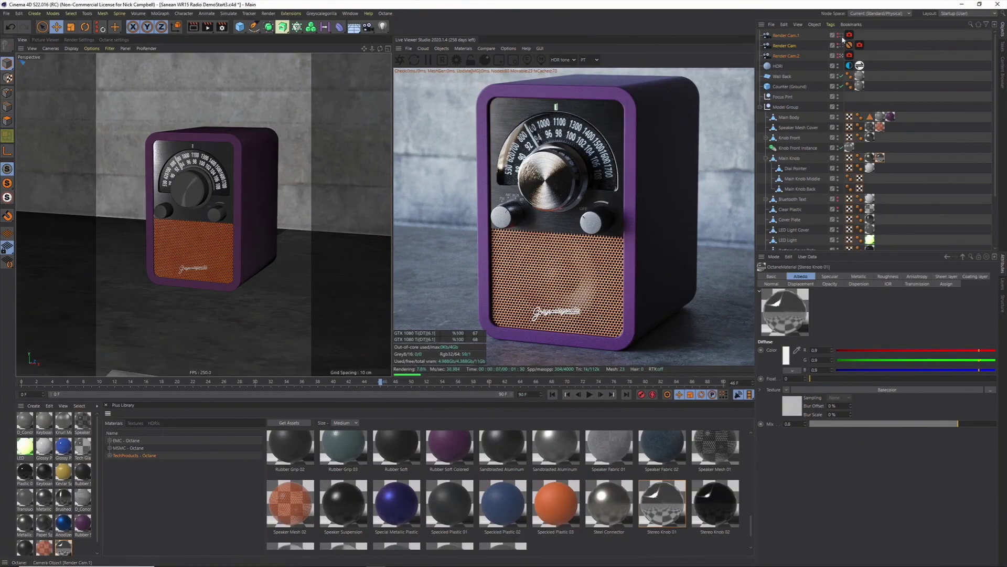
Step: In the close-up camera, apply Knurl Metal 01 to Main Knob Middle and checkered aluminum to the body
{"action": "left_click", "coordinate": [842, 35]}
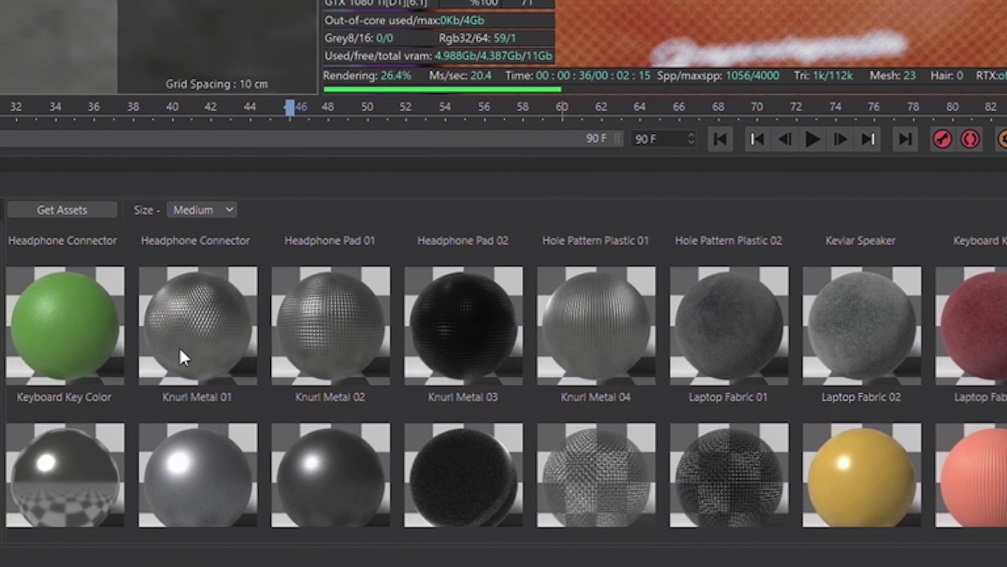
{"action": "left_click_drag", "start_coordinate": [181, 351], "coordinate": [666, 206]}
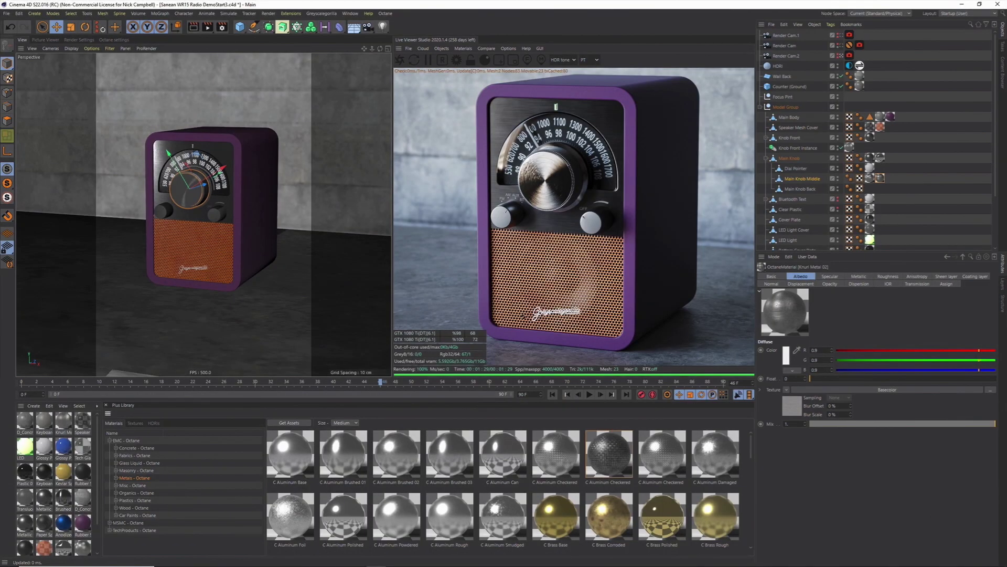
{"action": "left_click_drag", "start_coordinate": [121, 229], "coordinate": [252, 216]}
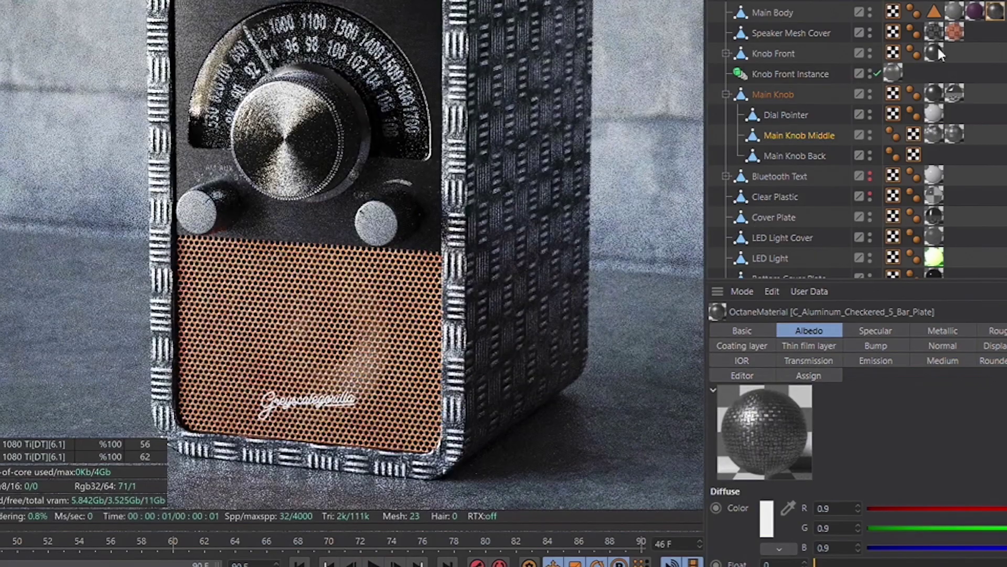
Step: Set the body material's mapping Length U and V to 33
{"action": "left_click", "coordinate": [900, 116]}
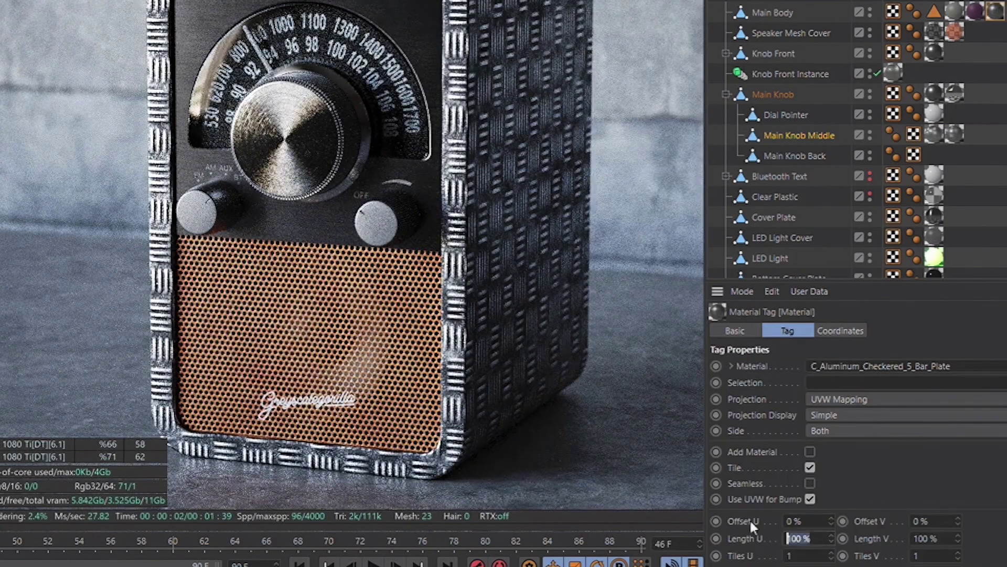
{"action": "left_click", "coordinate": [798, 539]}
{"action": "type", "text": "33"}
{"action": "key", "text": "Tab"}
{"action": "type", "text": "33"}
{"action": "key", "text": "Return"}
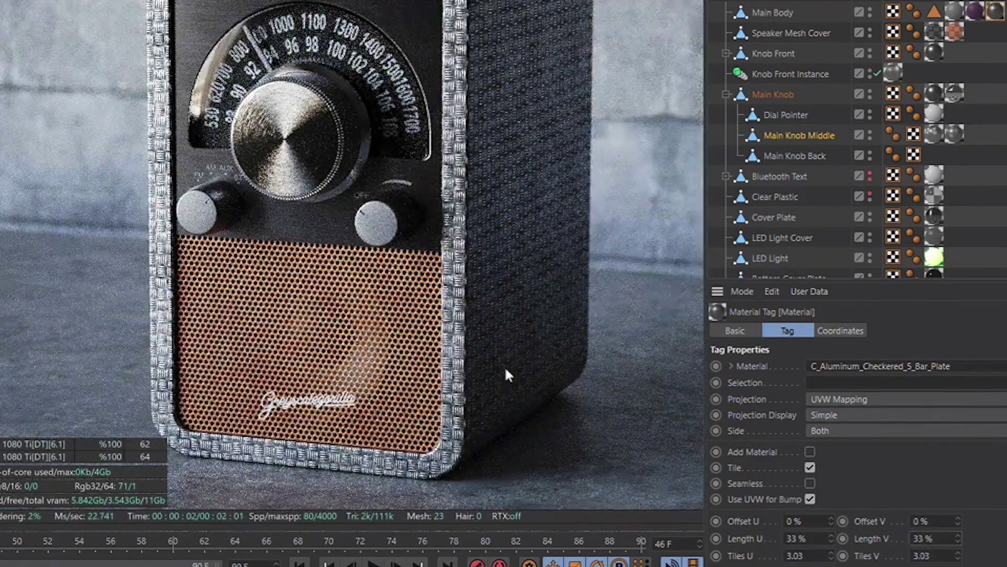
Step: Apply C Copper Hammered to the radio body and collapse the EMC - Octane category
{"action": "scroll", "coordinate": [993, 332], "scroll_direction": "down", "scroll_amount": 6}
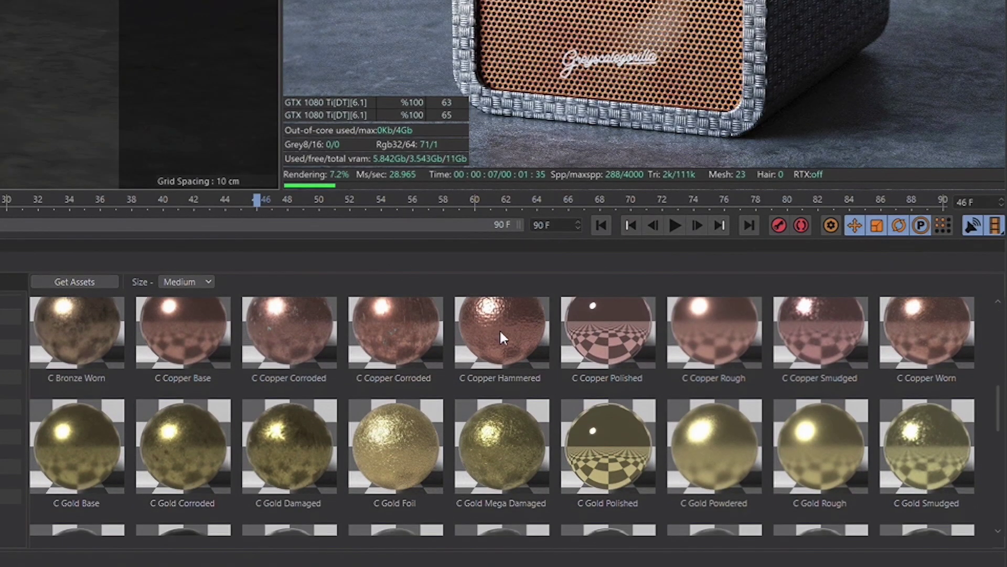
{"action": "left_click", "coordinate": [502, 335]}
{"action": "left_click_drag", "start_coordinate": [257, 245], "coordinate": [257, 246]}
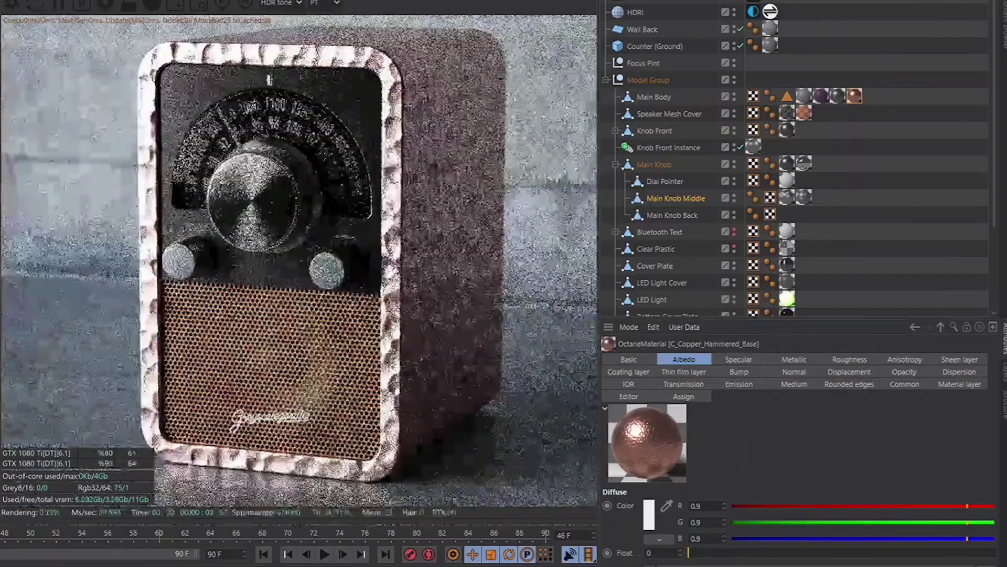
{"action": "left_click", "coordinate": [109, 441]}
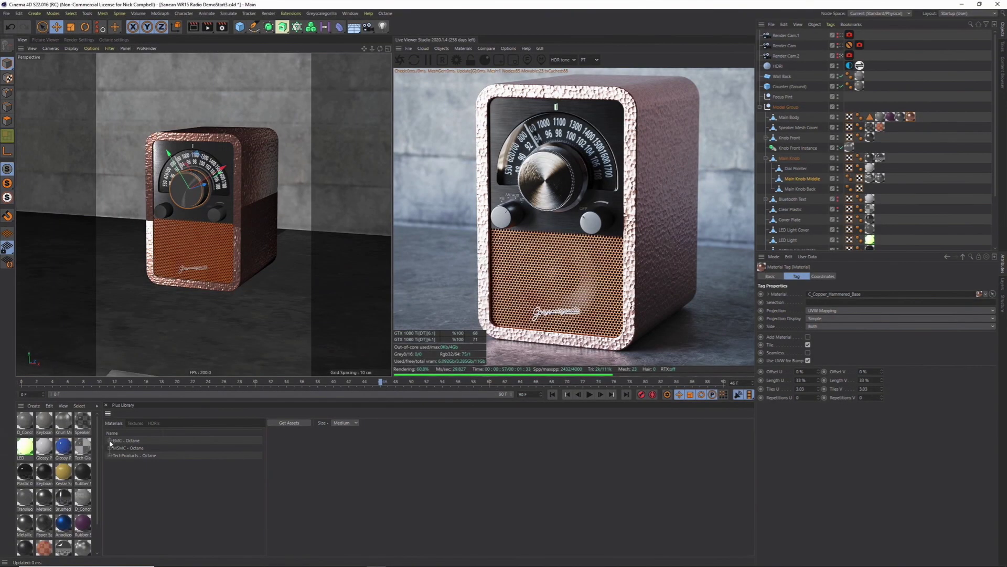
Step: Switch the Plus Library from materials to the Textures collection
{"action": "left_click", "coordinate": [135, 423]}
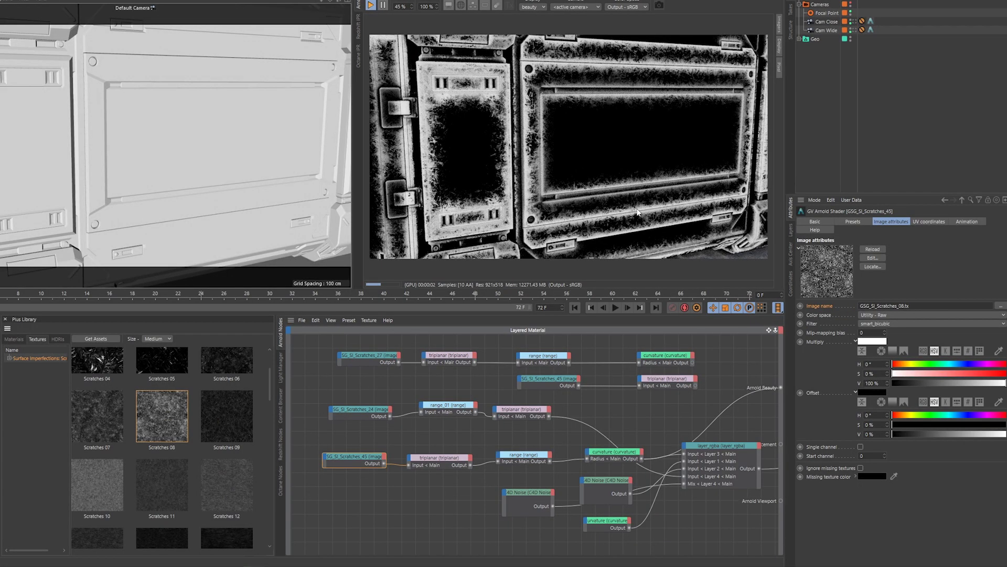
Step: Set the triplanar node's Scale to 1 and preview the mix_shader node in the render
{"action": "left_click", "coordinate": [451, 459]}
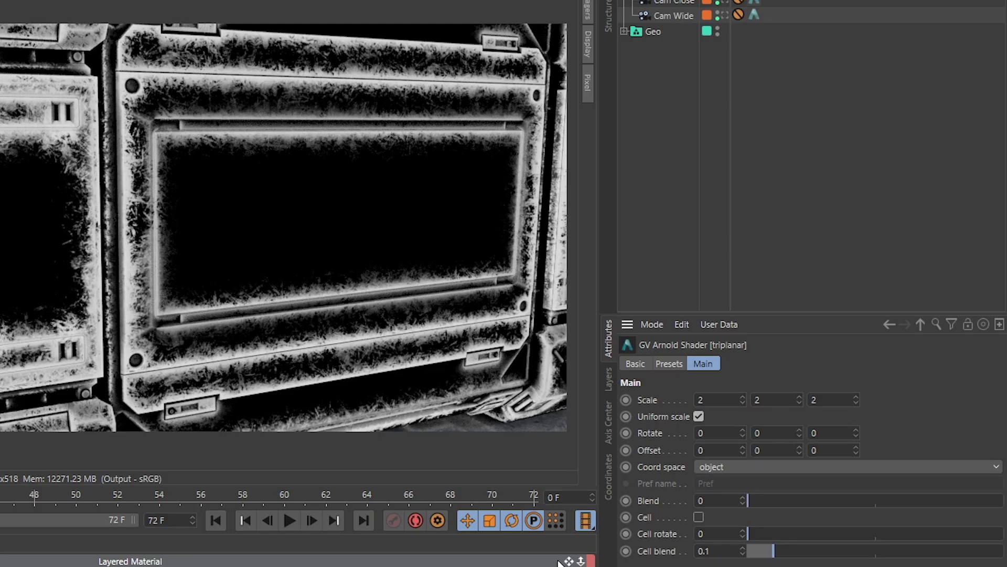
{"action": "type", "text": "1"}
{"action": "key", "text": "Return"}
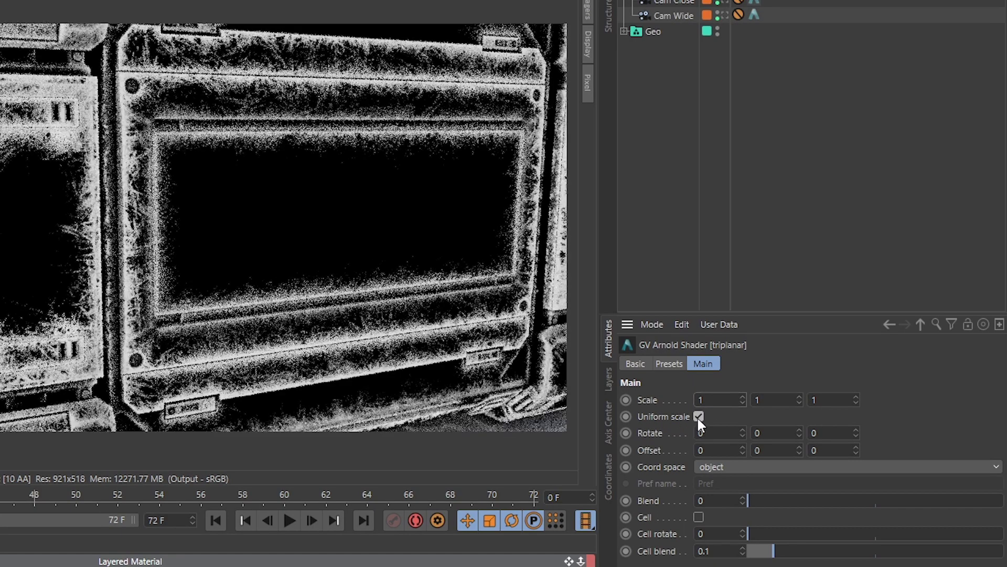
{"action": "left_click", "coordinate": [699, 416]}
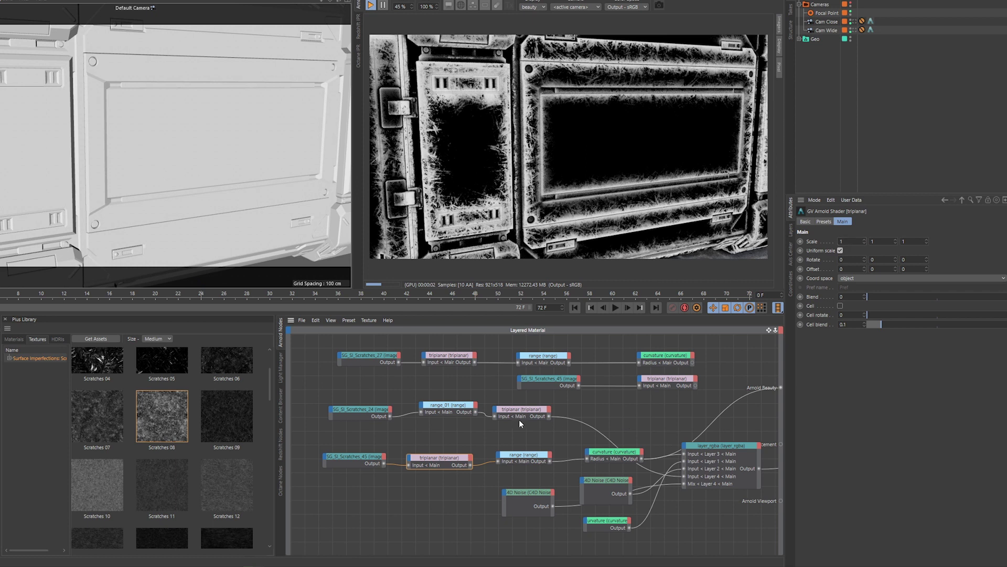
{"action": "middle_click_drag", "start_coordinate": [520, 423], "coordinate": [224, 425]}
{"action": "left_click", "coordinate": [658, 397]}
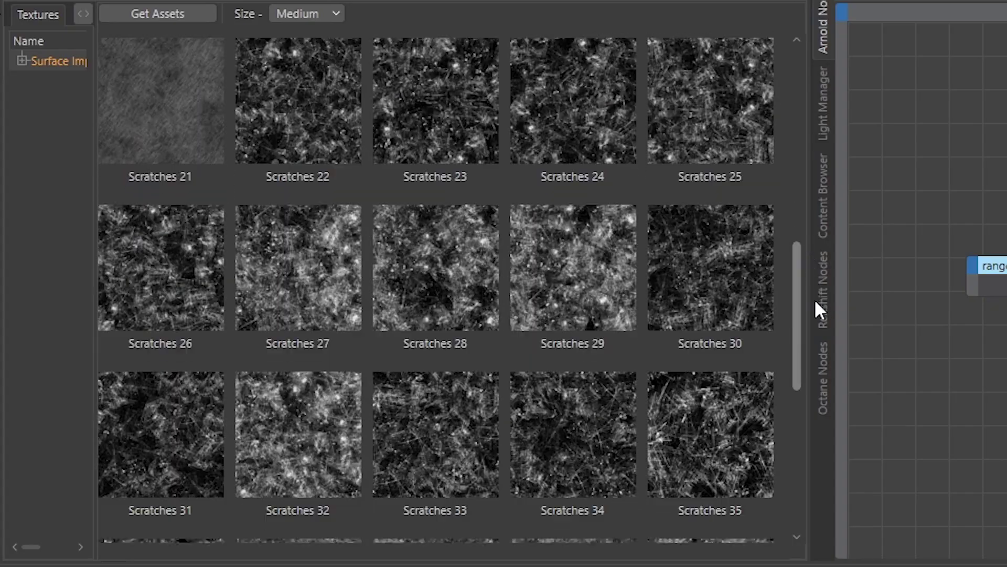
Step: Add Scratches 45 and Scratches 34 image nodes, wire Scratches_34 in, and preview layer_rgba
{"action": "left_click_drag", "start_coordinate": [814, 298], "coordinate": [833, 417]}
{"action": "left_click_drag", "start_coordinate": [735, 362], "coordinate": [926, 180]}
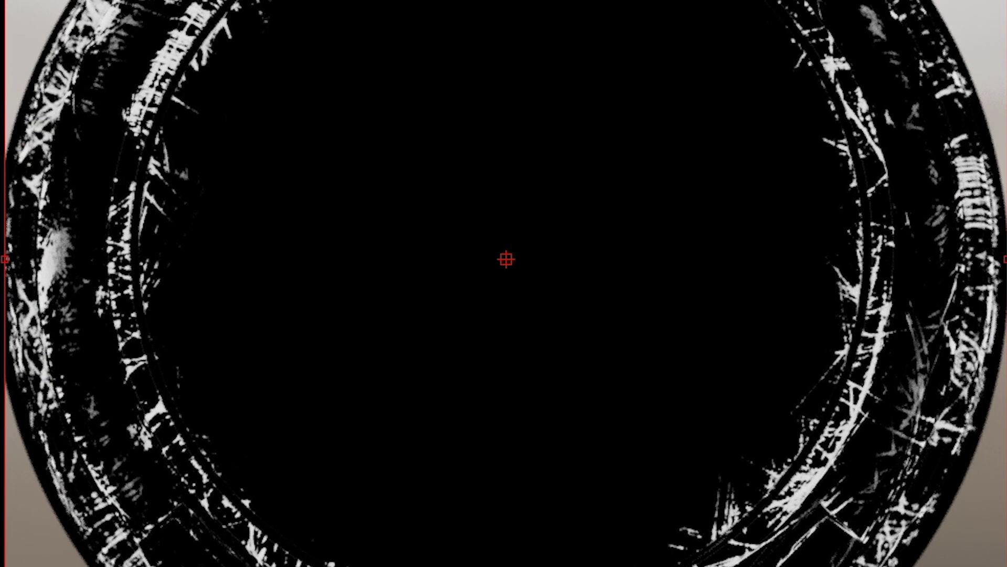
{"action": "left_click_drag", "start_coordinate": [92, 328], "coordinate": [862, 111]}
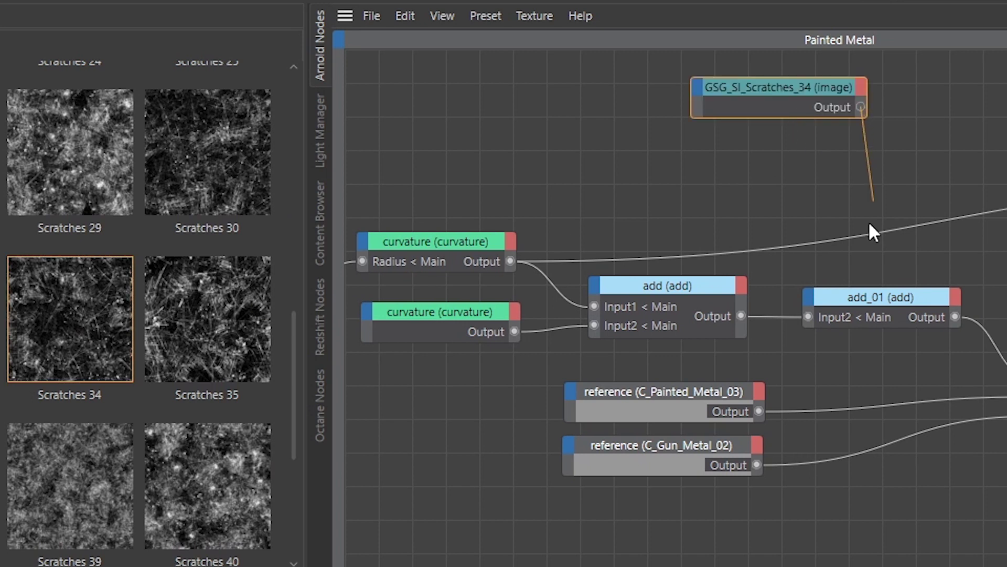
{"action": "left_click_drag", "start_coordinate": [870, 231], "coordinate": [831, 231]}
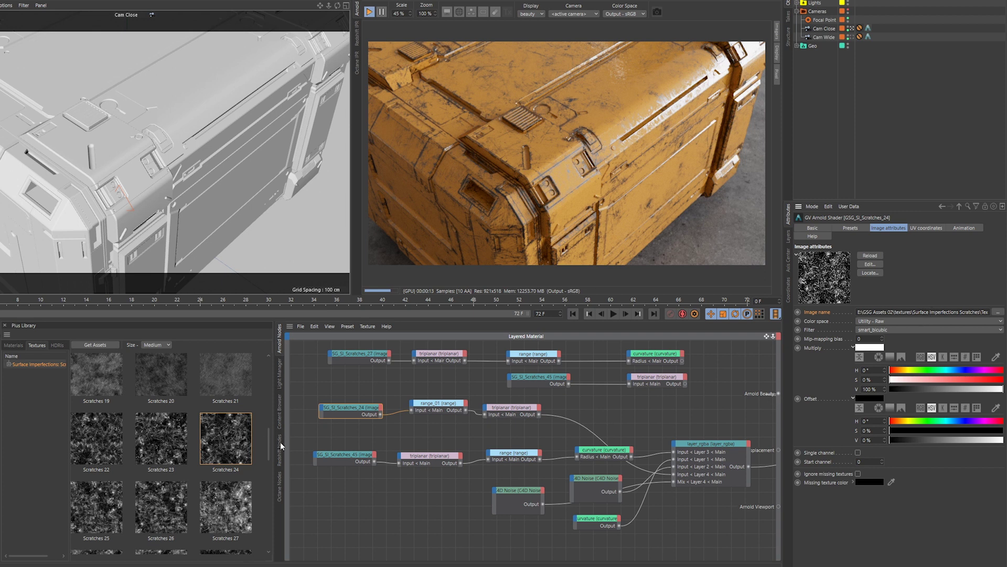
{"action": "left_click", "coordinate": [719, 457]}
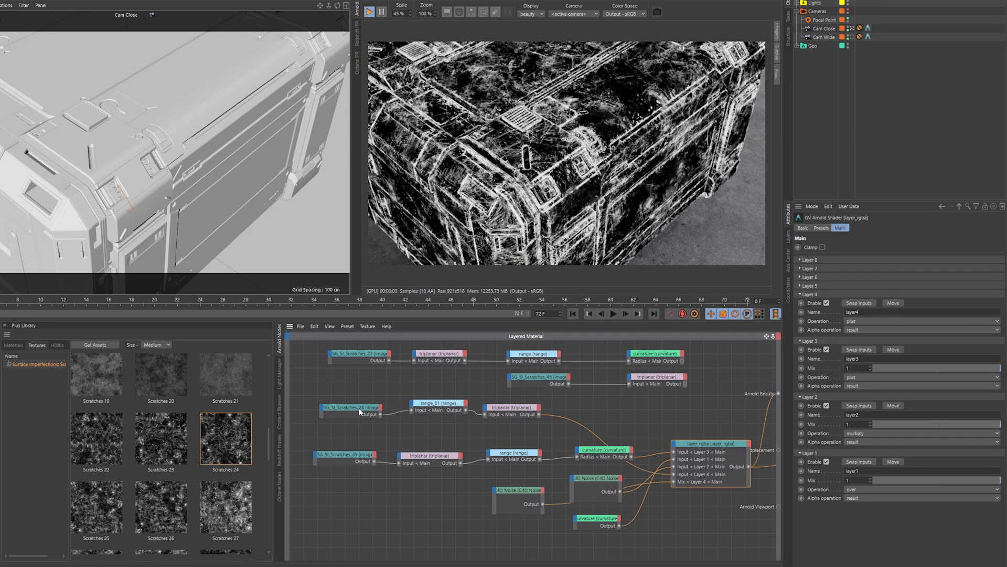
Step: Replace the Scratches_24 node's image with the Scratches 43 texture (GSG_SI_Scratches_43.tx)
{"action": "left_click", "coordinate": [362, 413]}
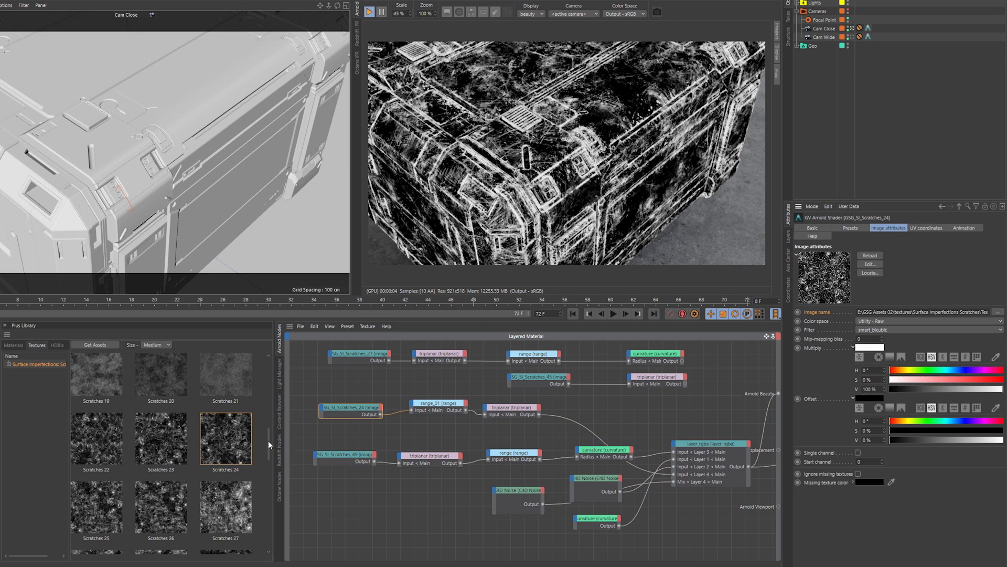
{"action": "left_click_drag", "start_coordinate": [269, 439], "coordinate": [272, 509]}
{"action": "left_click_drag", "start_coordinate": [102, 446], "coordinate": [613, 415]}
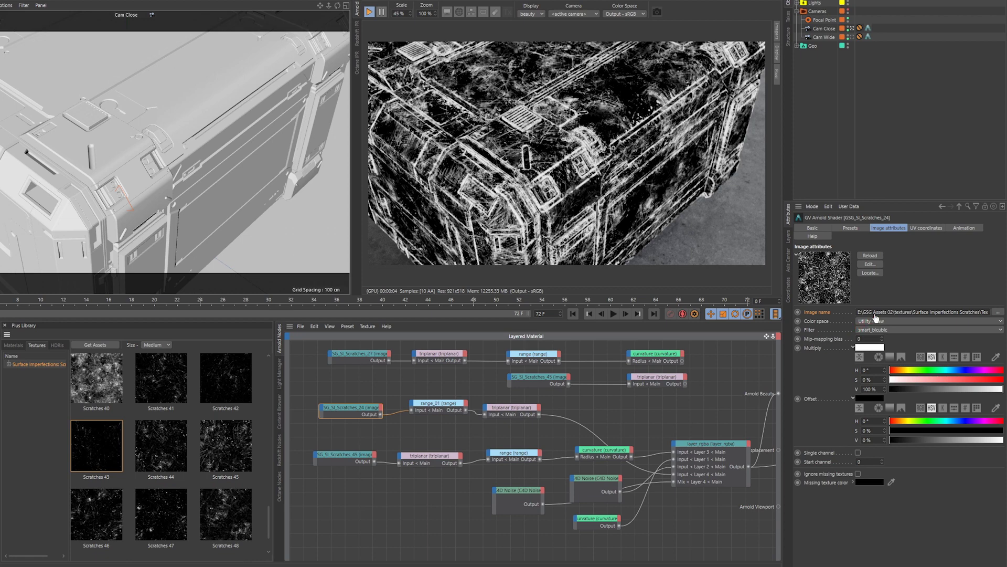
{"action": "left_click_drag", "start_coordinate": [875, 317], "coordinate": [875, 314]}
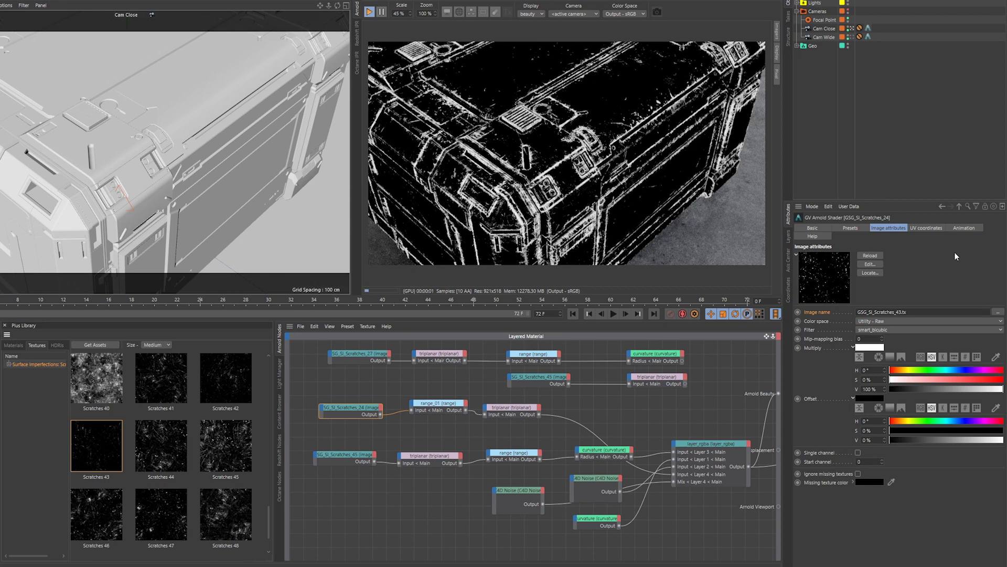
{"action": "left_click_drag", "start_coordinate": [270, 525], "coordinate": [272, 477]}
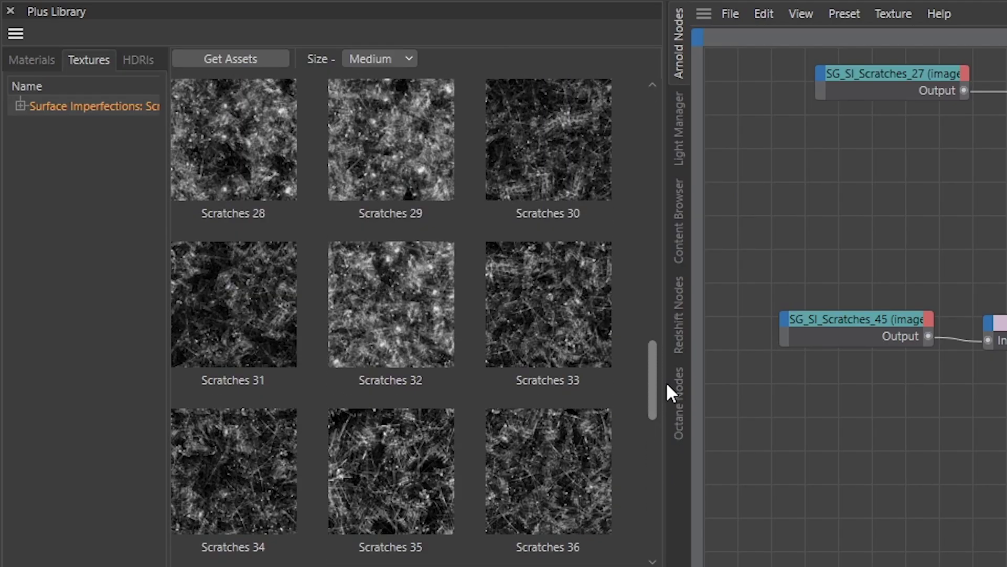
{"action": "left_click_drag", "start_coordinate": [666, 383], "coordinate": [662, 308]}
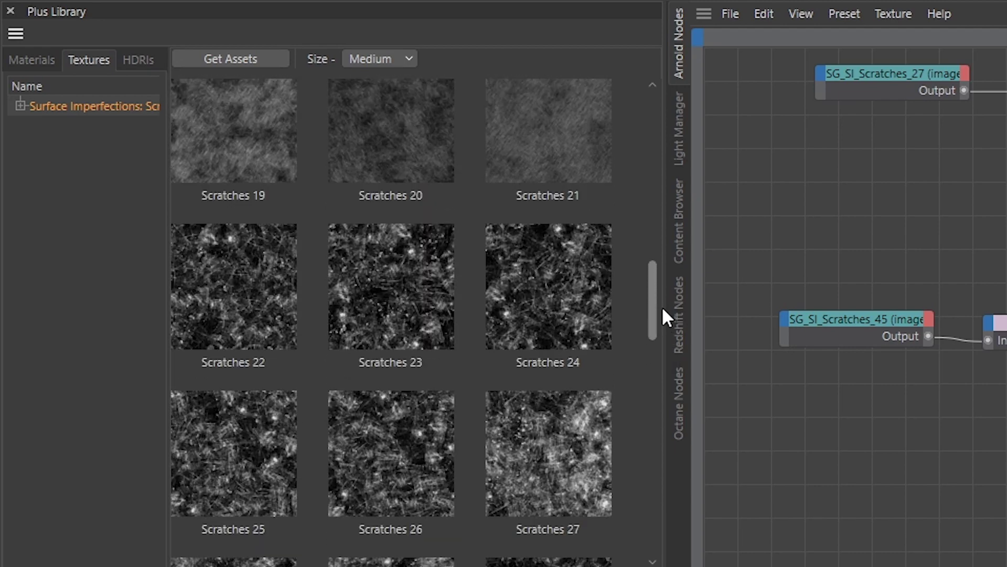